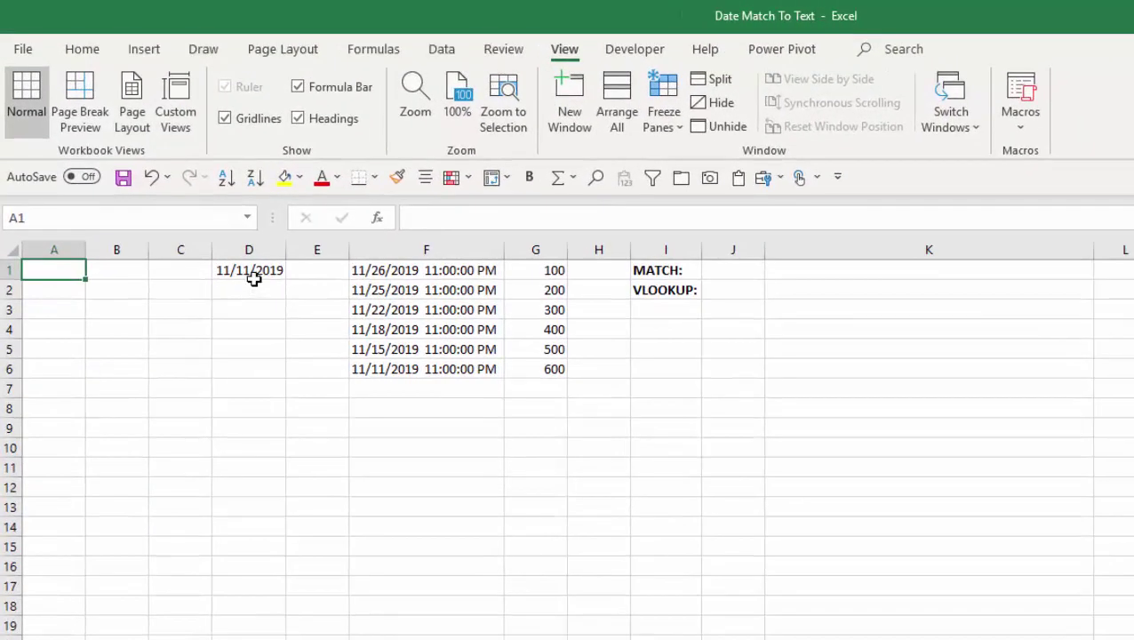
Check the number formats of the lookup date in D1 and the date-time entries in F1:F6
left_click(185, 197)
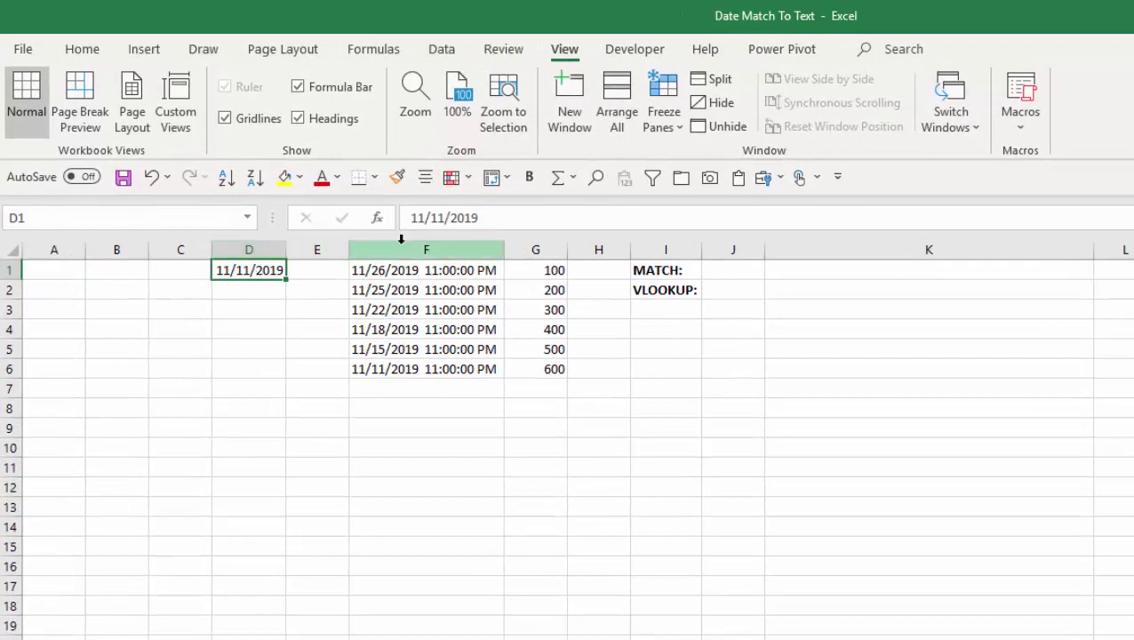
left_click(82, 51)
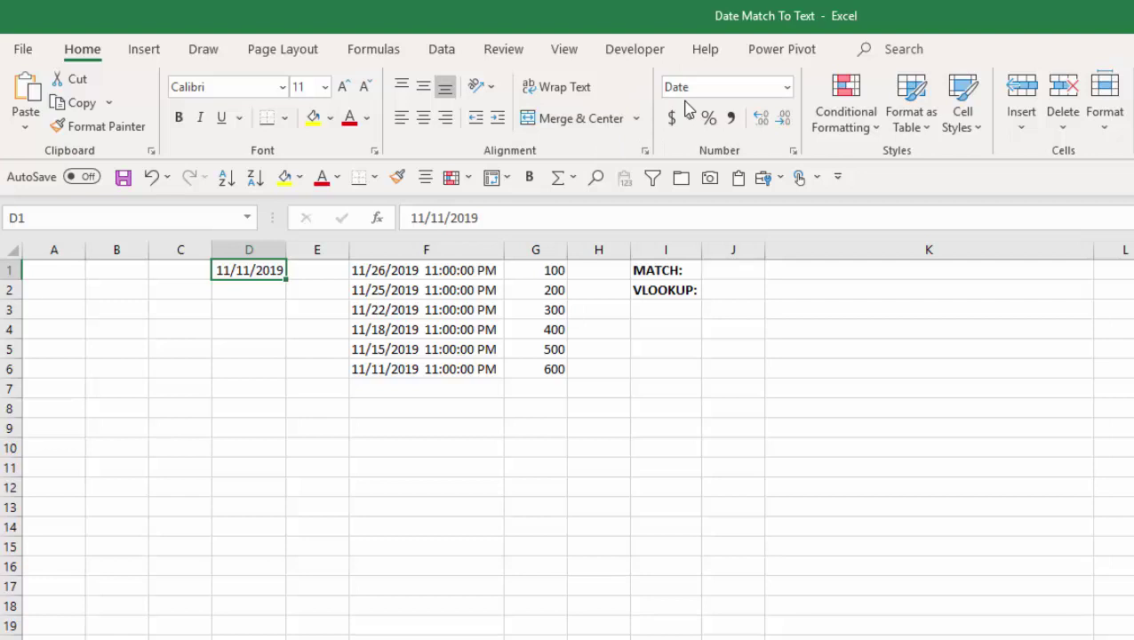
left_click(418, 309)
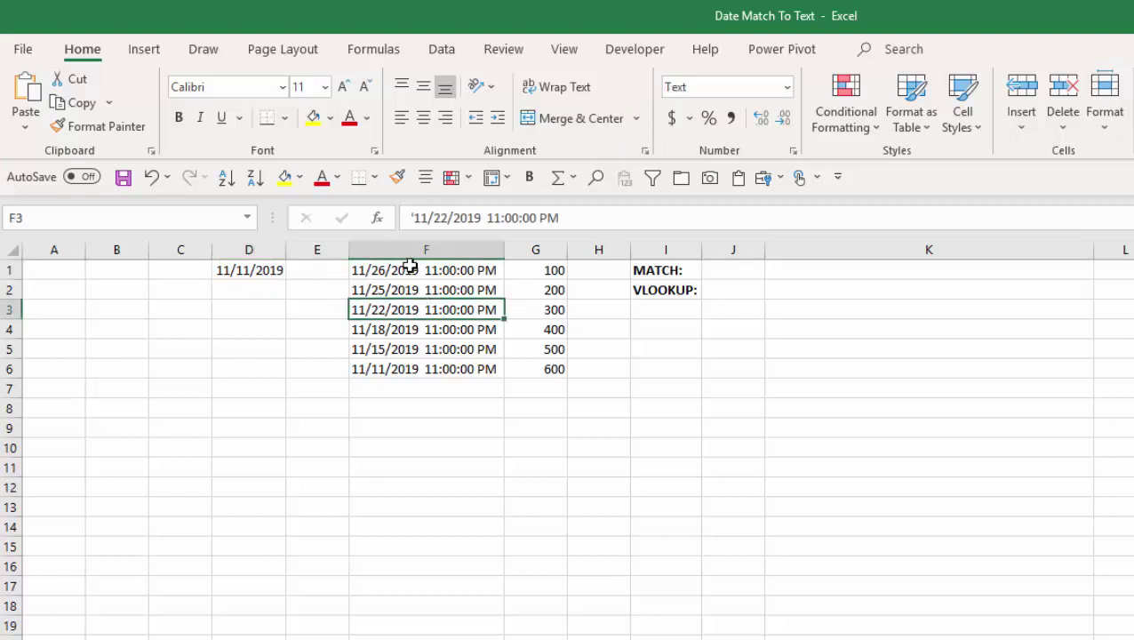
left_click(411, 272)
left_click_drag(411, 272, 425, 361)
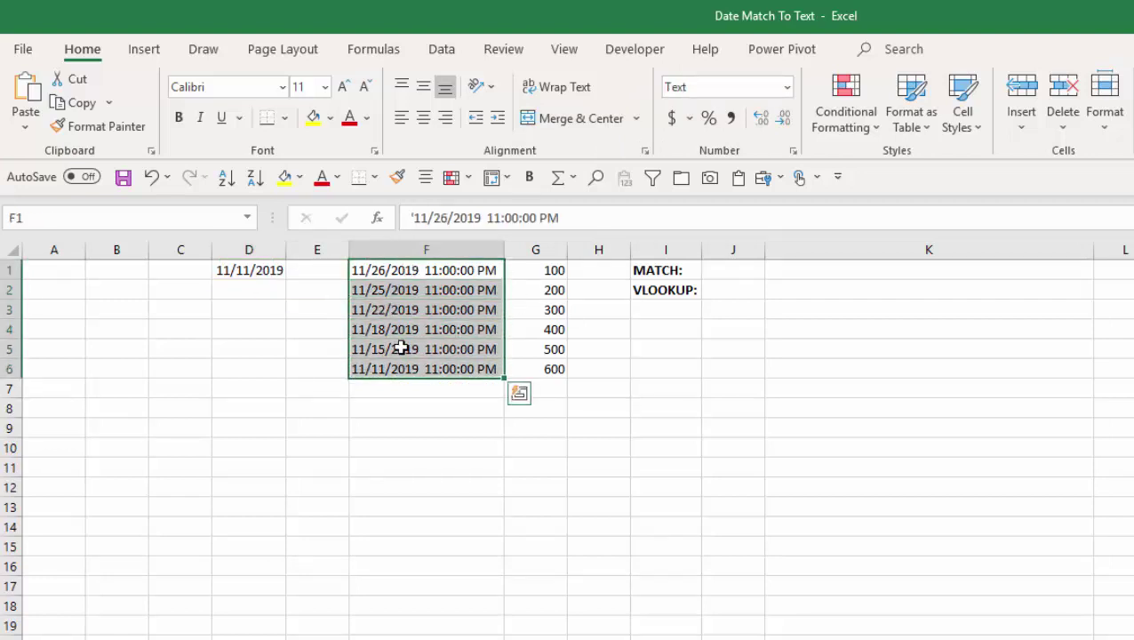
left_click(472, 310)
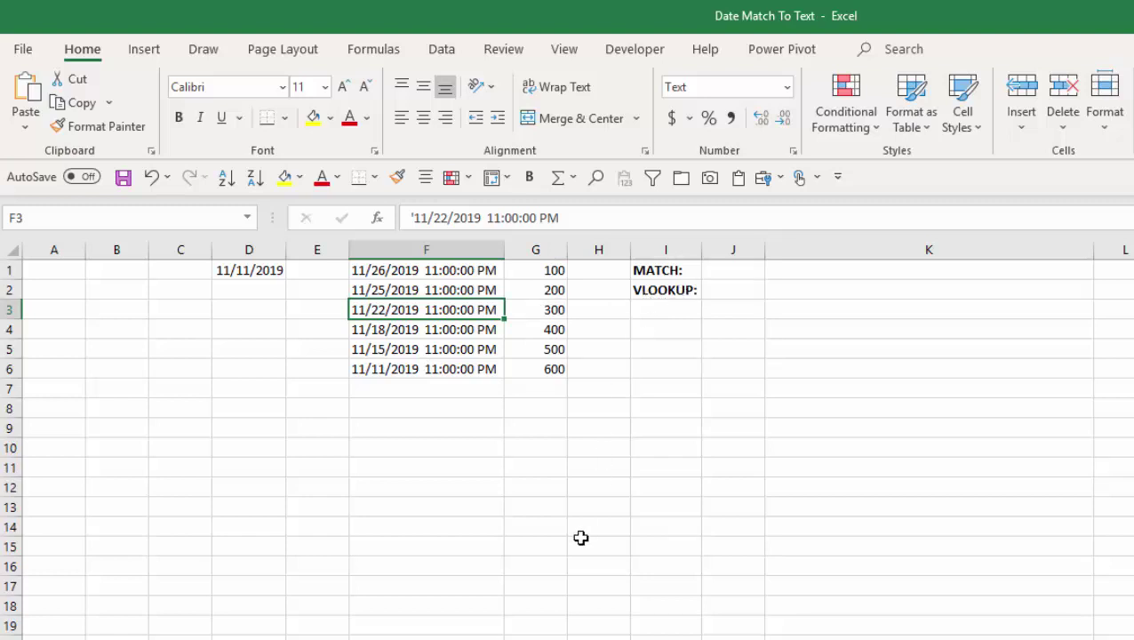
Begin a MATCH formula in J1 with the lookup value TEXT(D1,"MM/DD/YYYY")&"*"
left_click(727, 271)
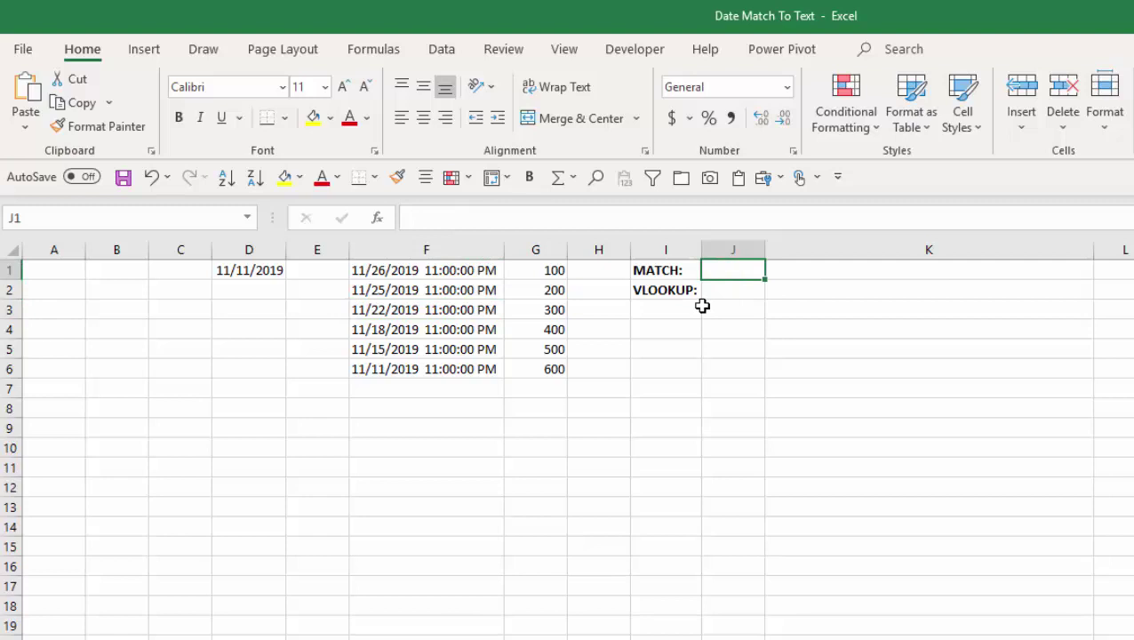
type("=MATCH(")
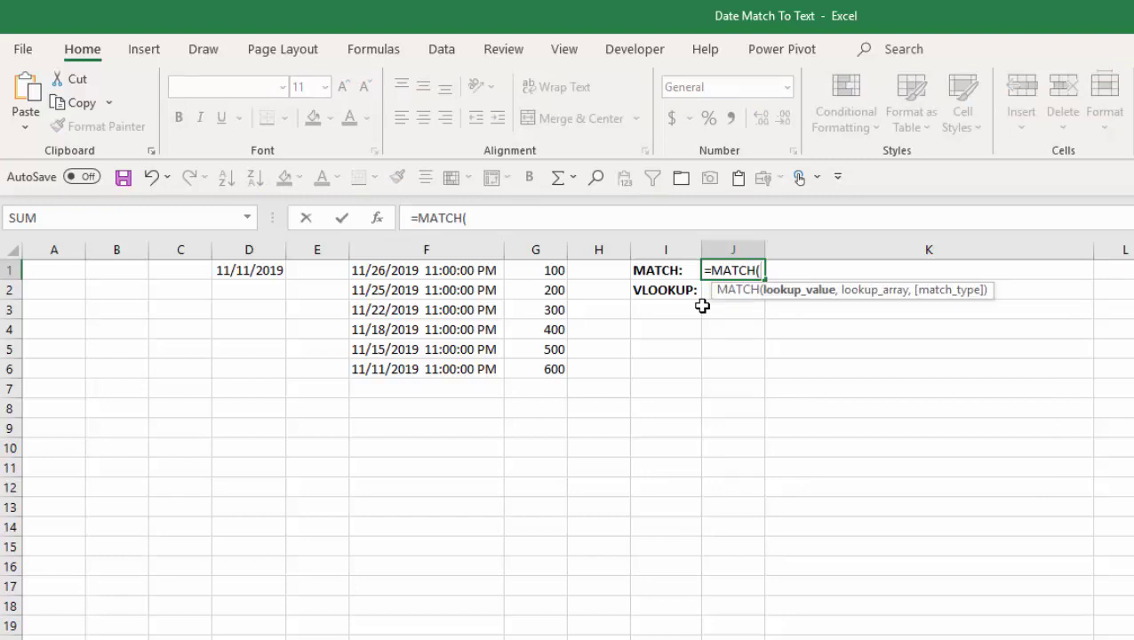
type("TEXT")
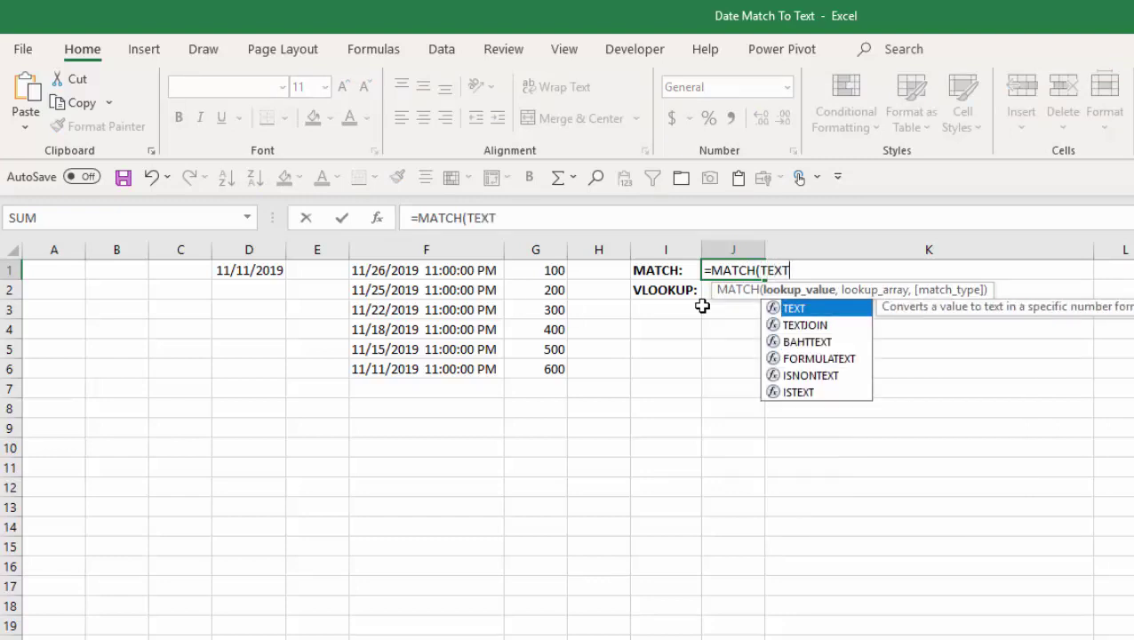
type("(")
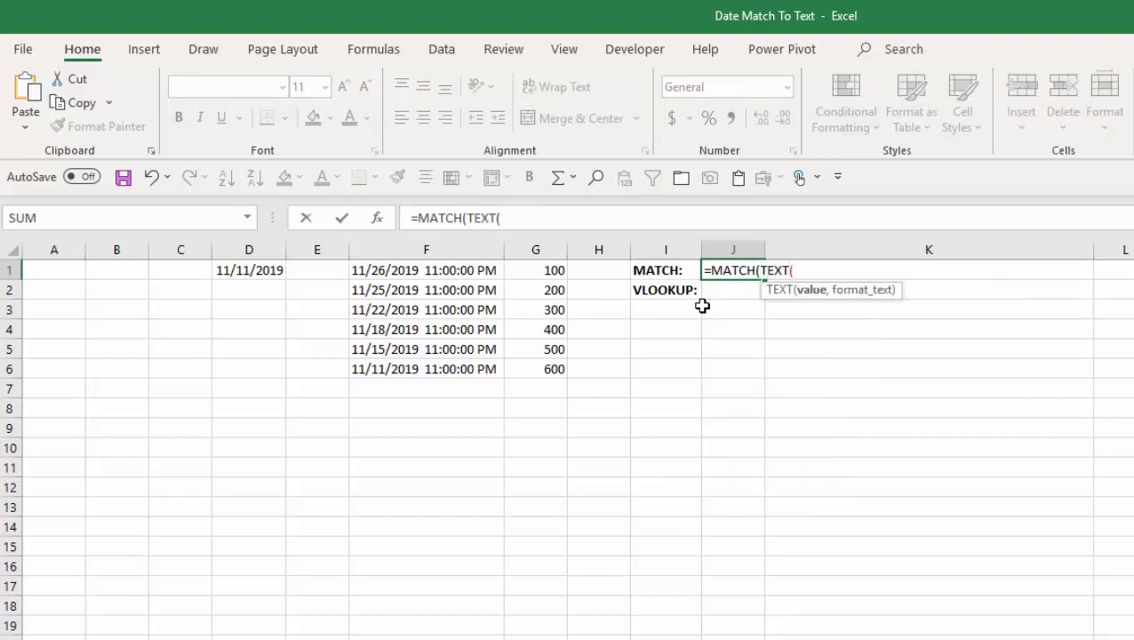
left_click(253, 271)
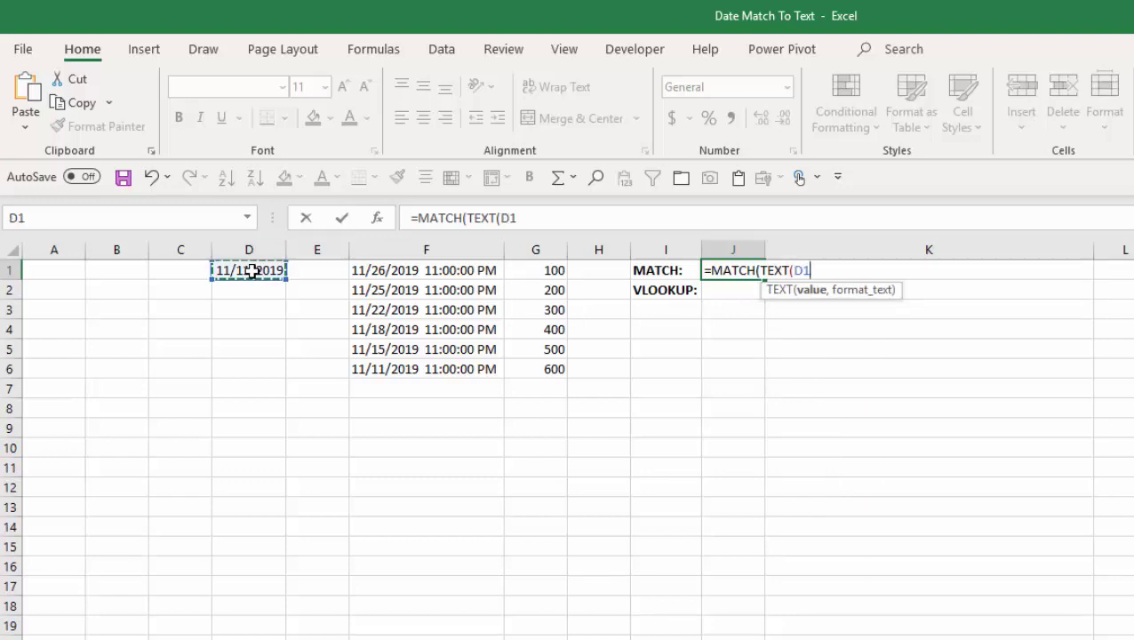
type(",\"")
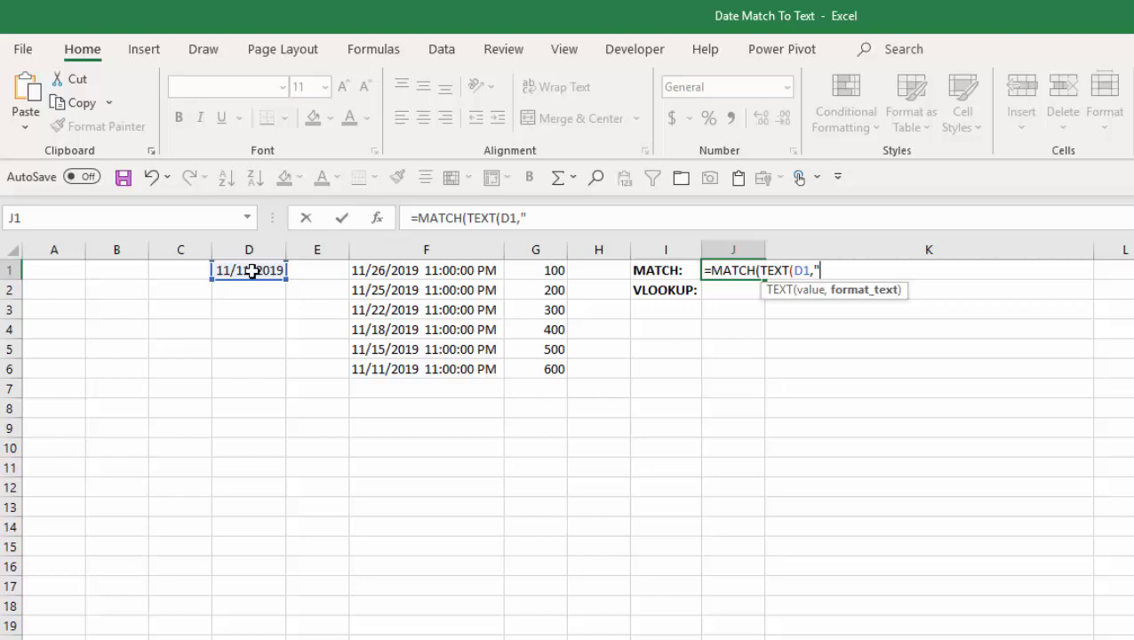
type("MM/DD/")
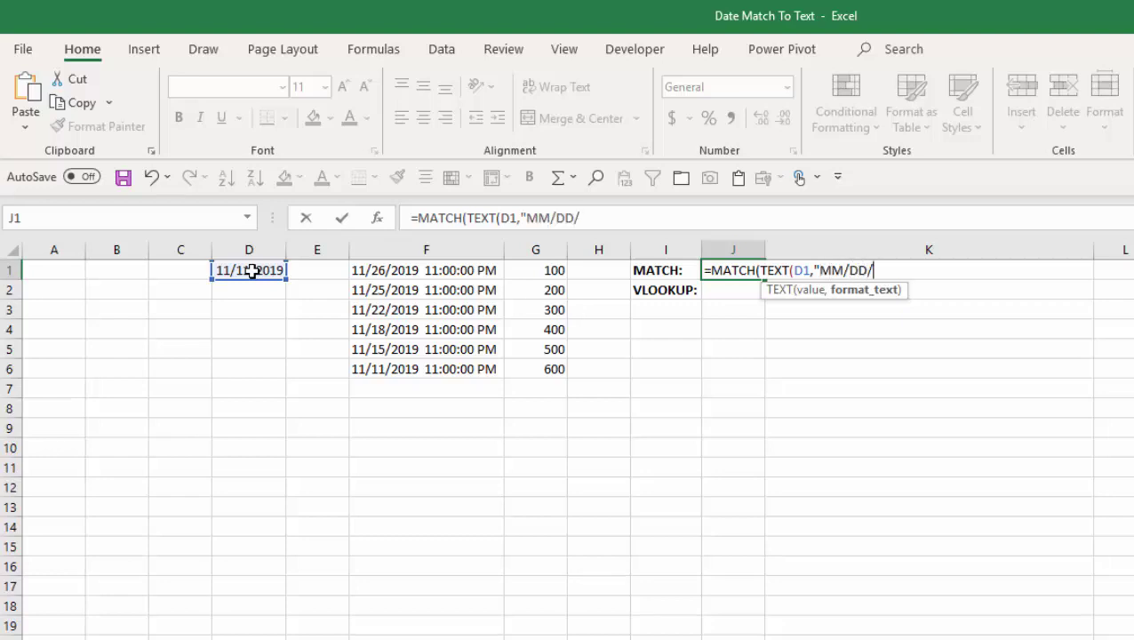
type("YYYY\")")
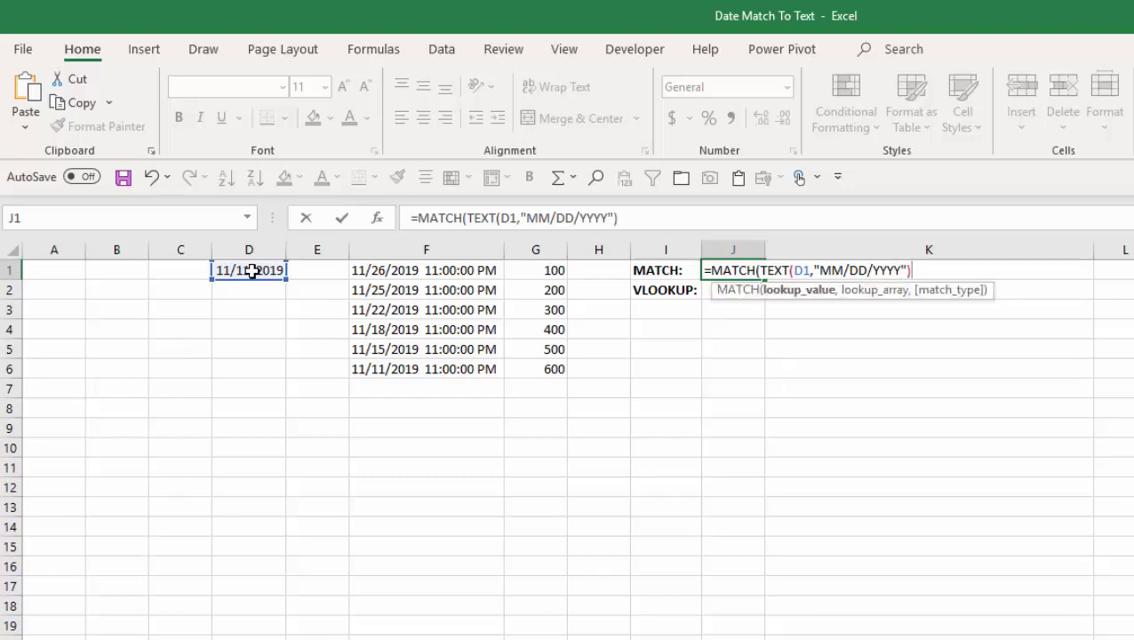
type("&\"*\",")
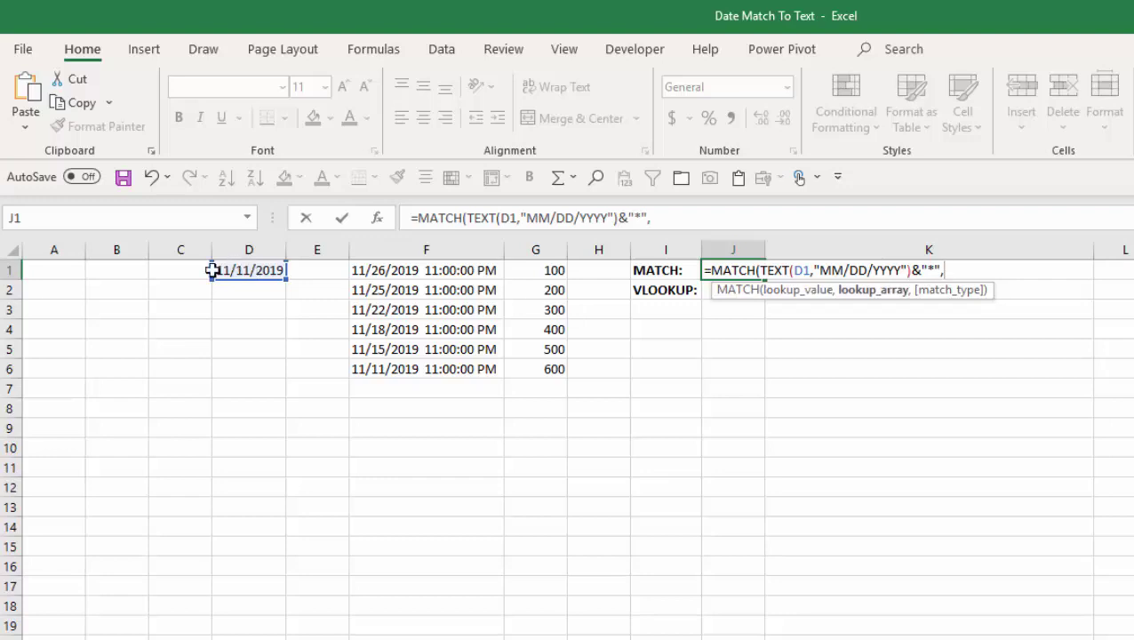
Complete the MATCH formula in J1 with lookup array F1:F6 and match type 0
left_click_drag(388, 270, 388, 363)
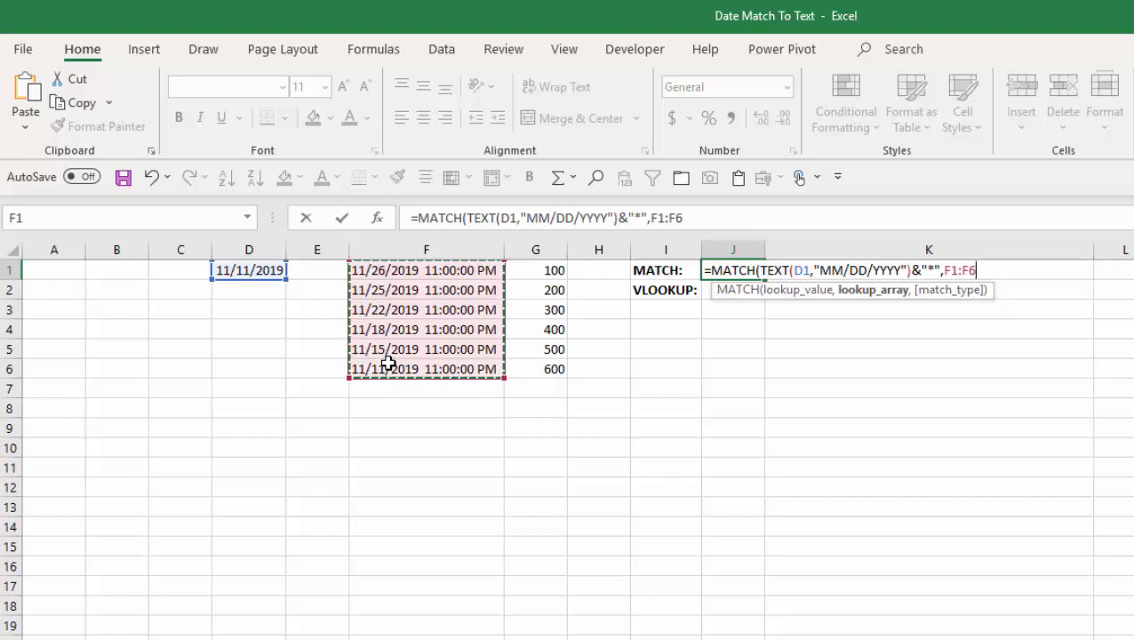
type(",0")
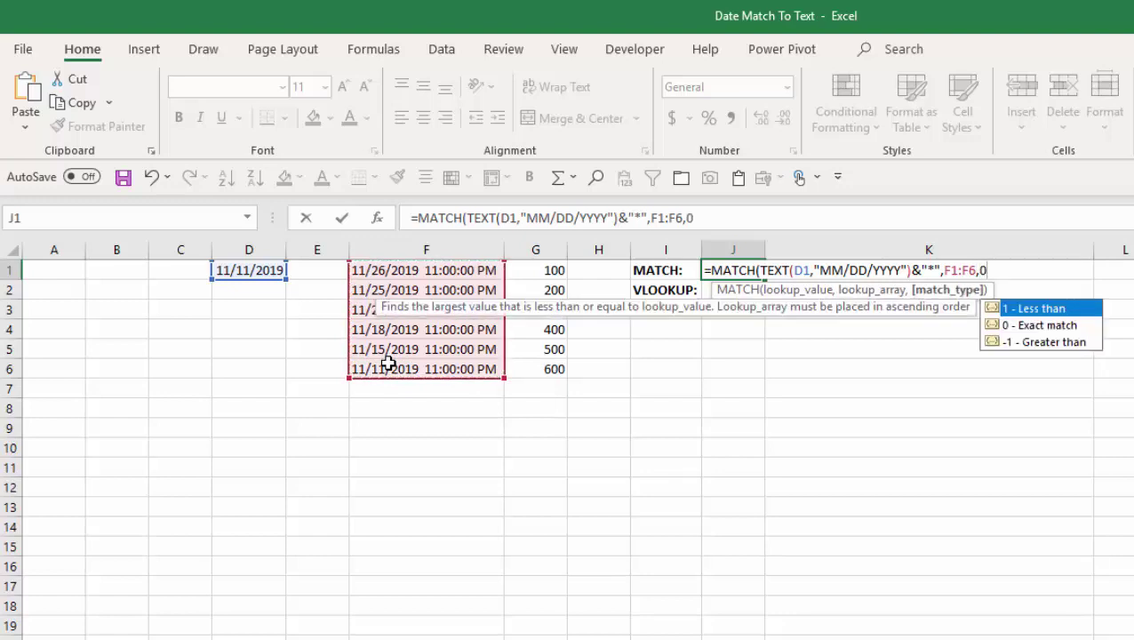
type(")")
key("Return")
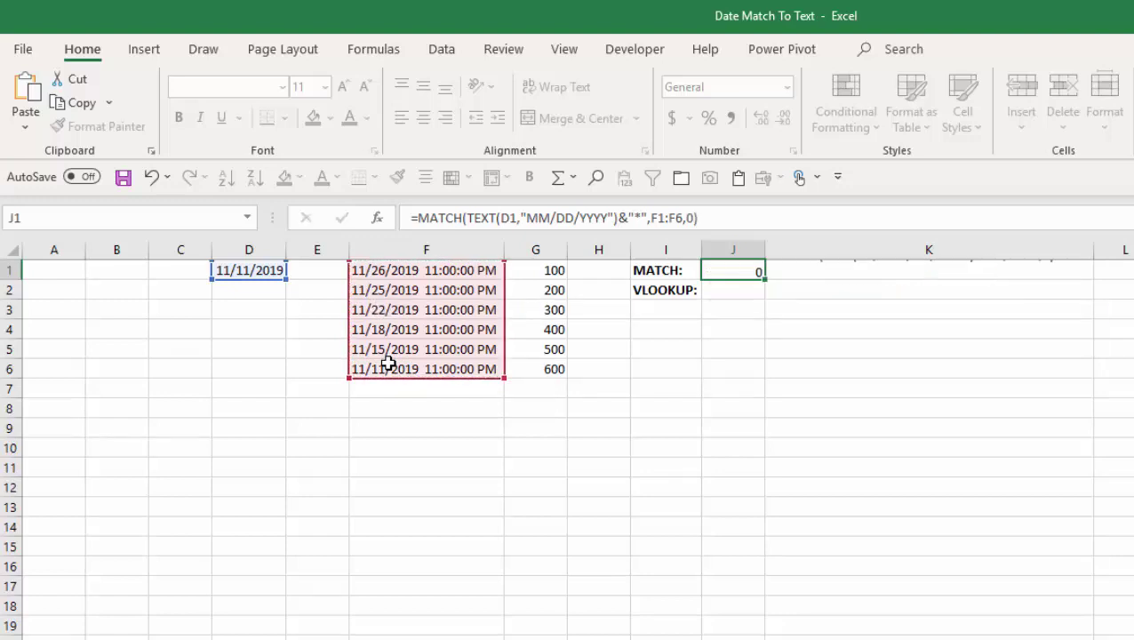
key("Up")
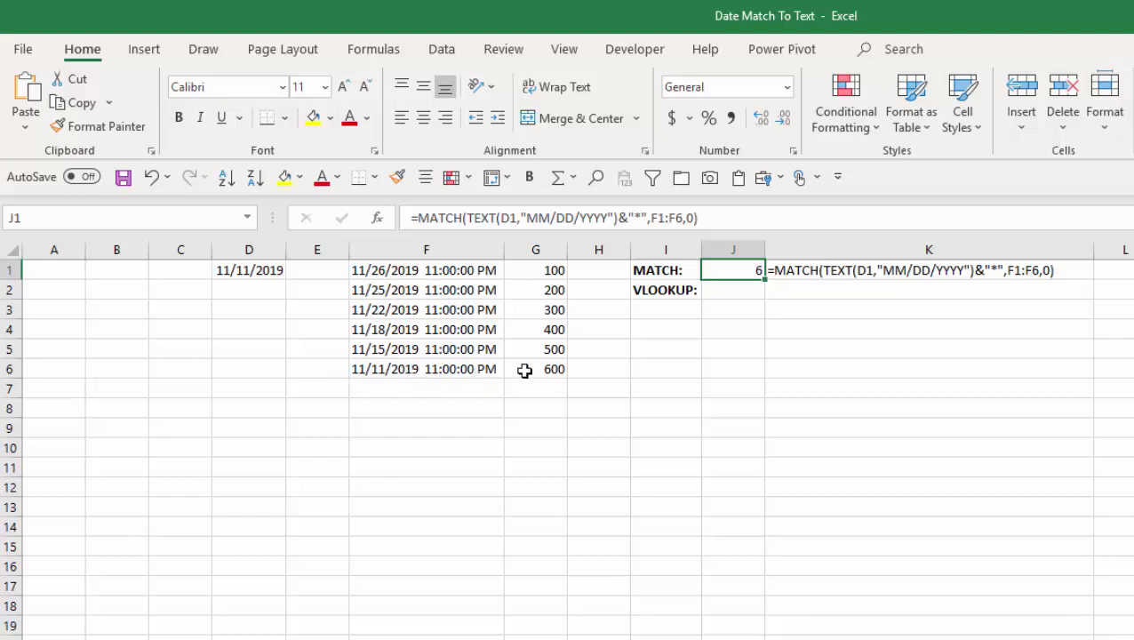
Change the lookup date in D1 to 11/18/2019 to test the MATCH formula
left_click(265, 271)
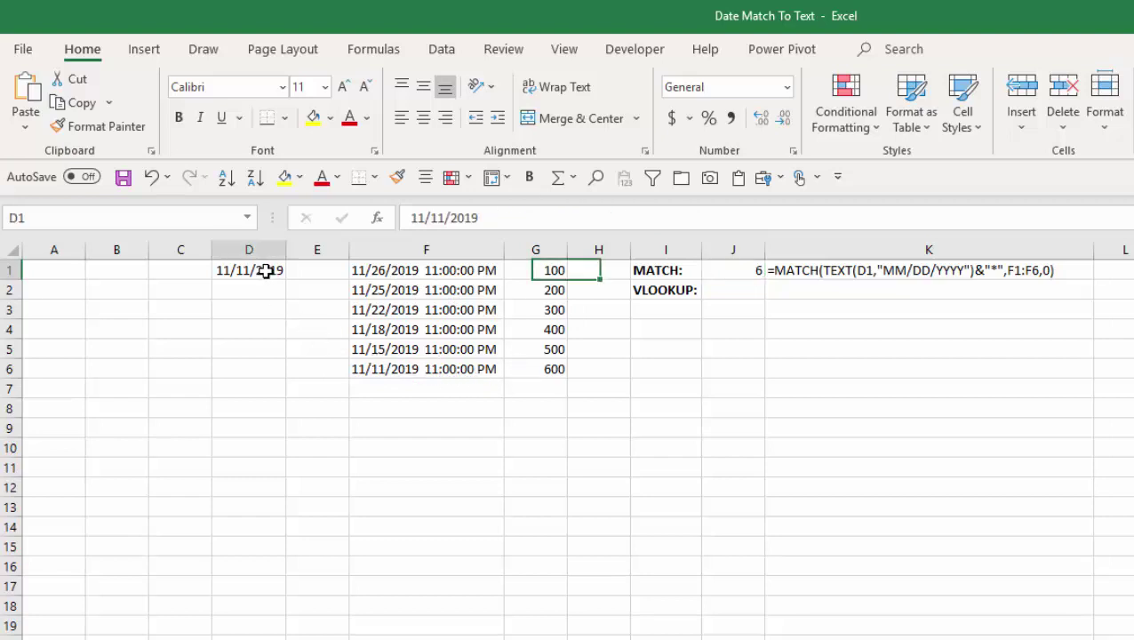
type("11/")
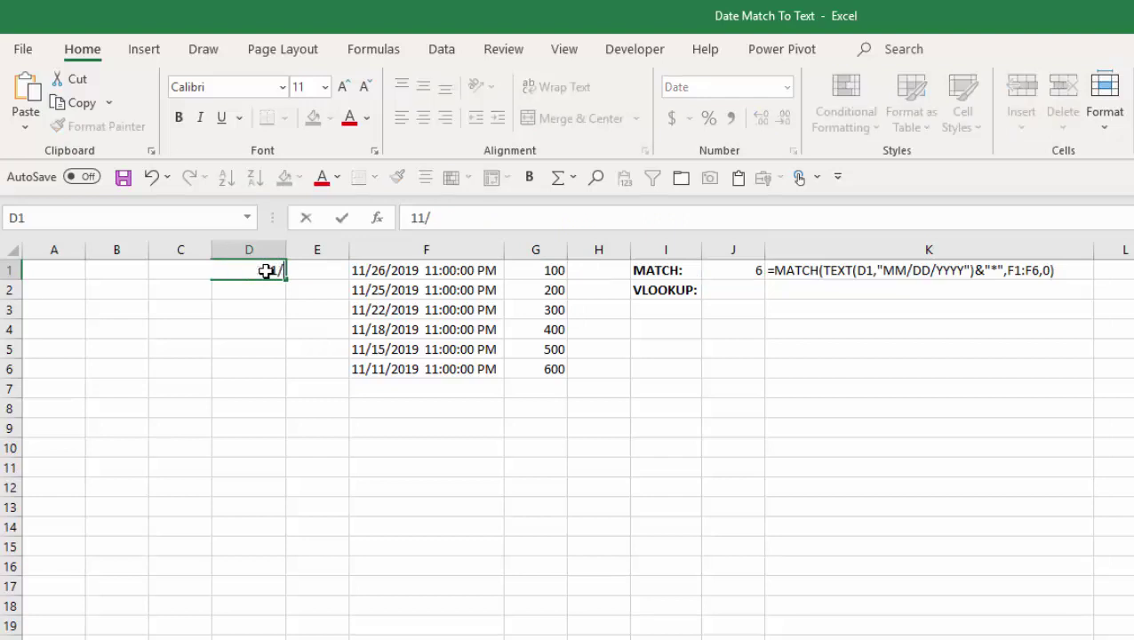
type("18/2019")
key("Return")
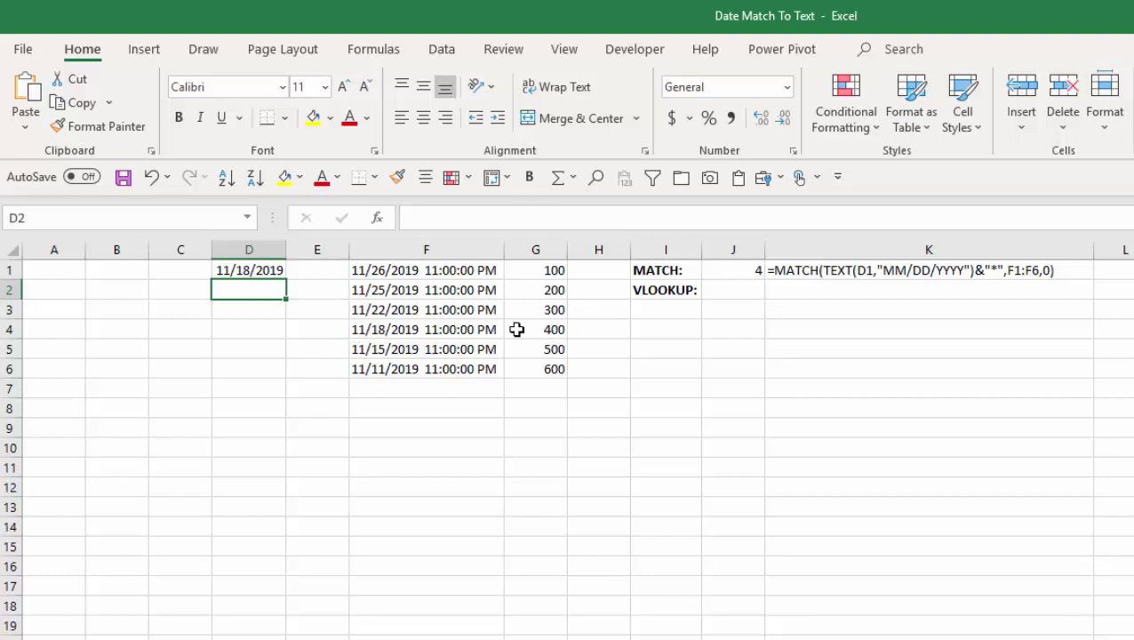
Copy the lookup value expression TEXT(D1,"MM/DD/YYYY")&"*" from the MATCH formula in J1
left_click(735, 268)
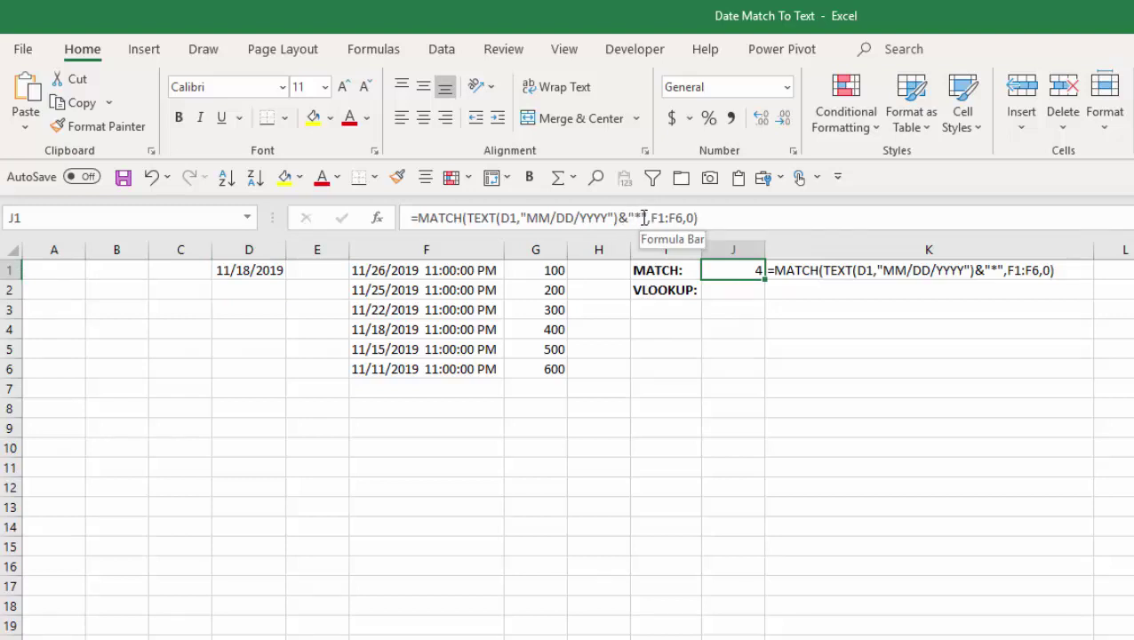
left_click_drag(648, 218, 471, 227)
key("ctrl+c")
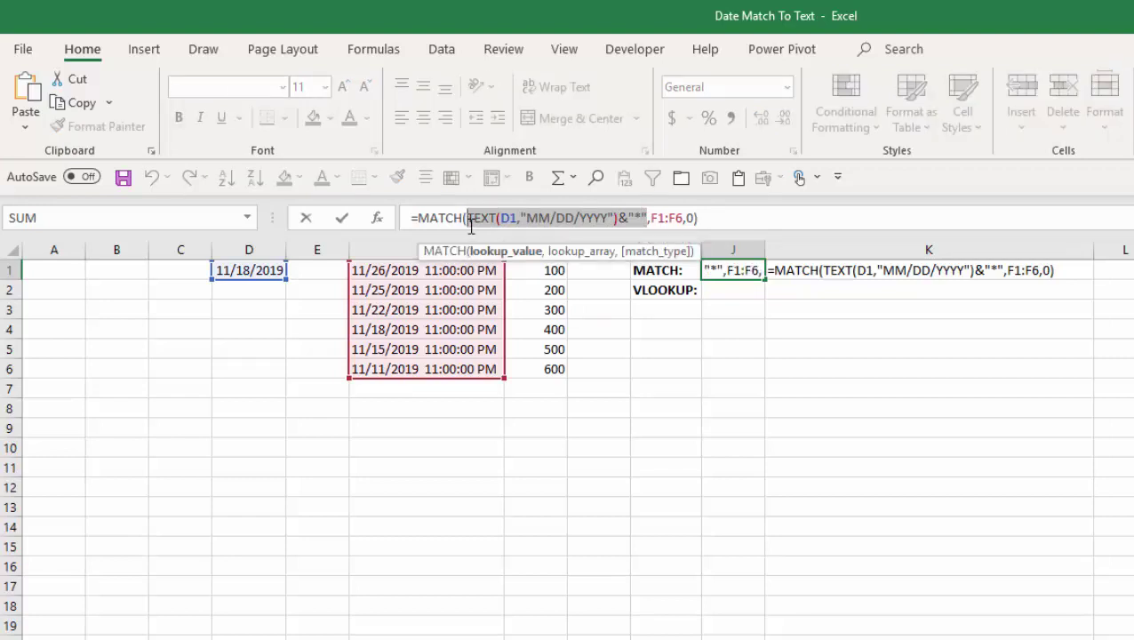
key("Return")
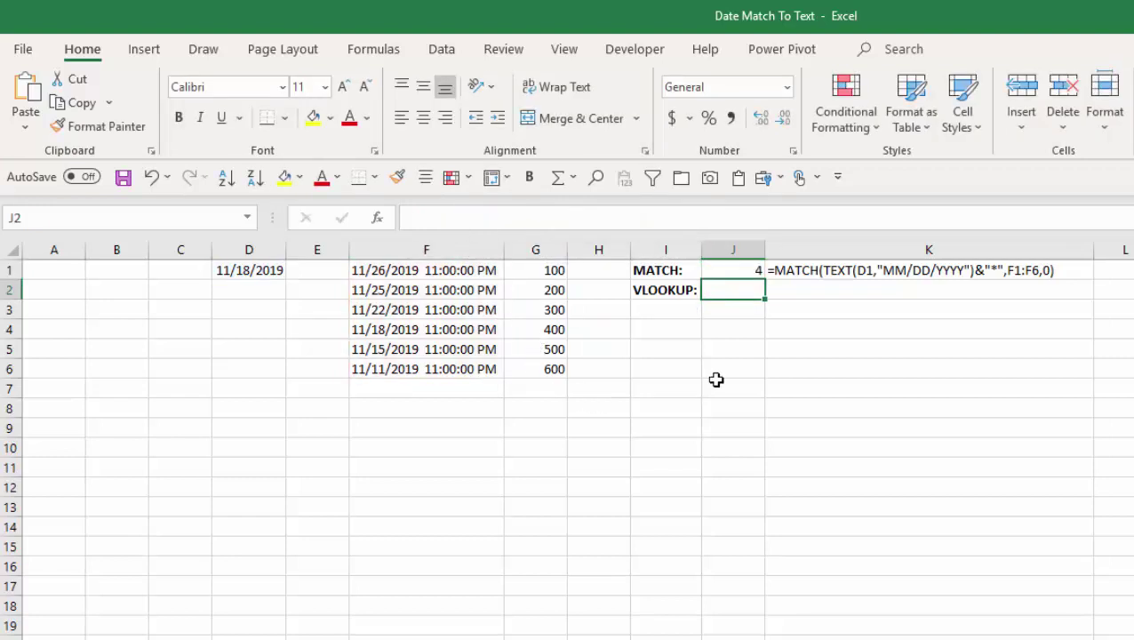
Enter a VLOOKUP formula in J2 using the copied lookup value expression, table array F1:G6, column index 2 and range lookup 0
type("=VL")
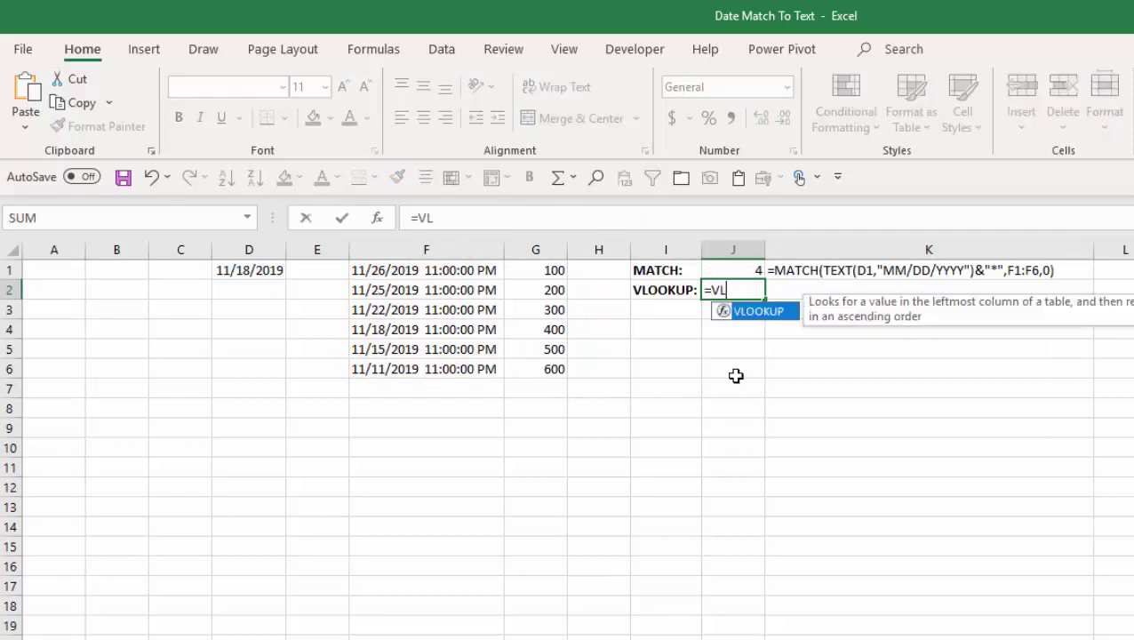
key("Tab")
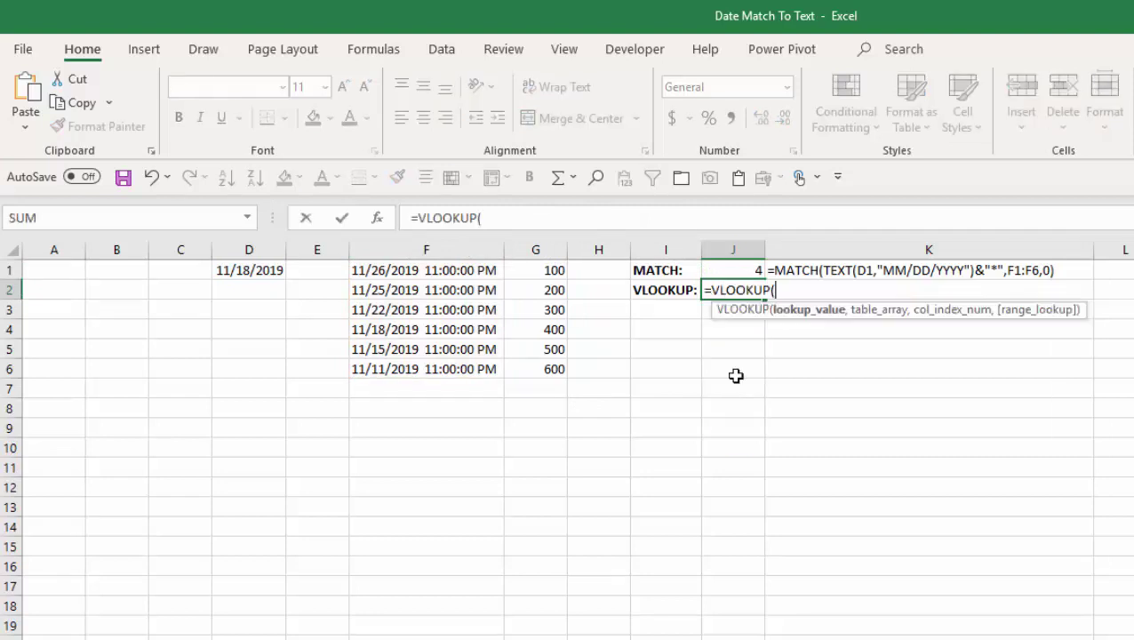
key("ctrl+v")
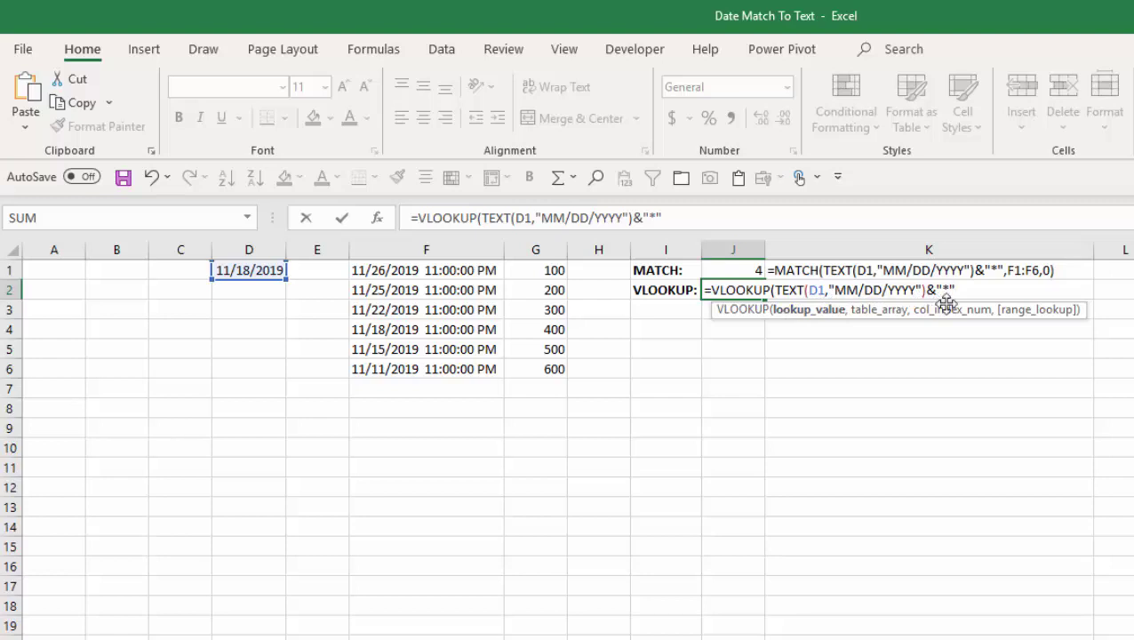
type(",")
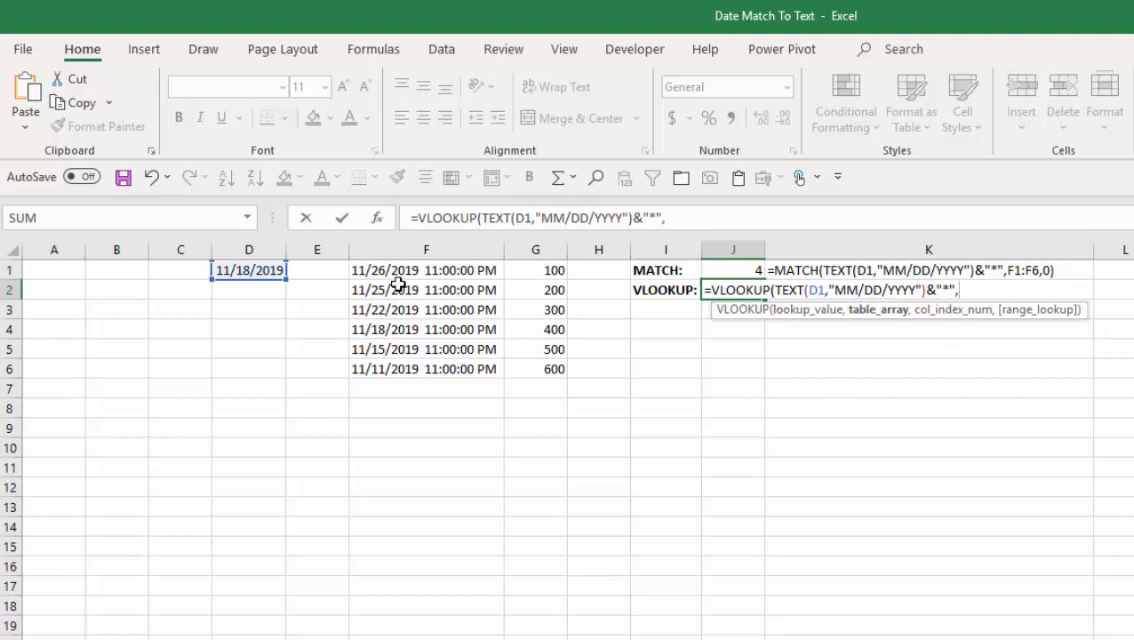
left_click_drag(414, 267, 535, 365)
type(",")
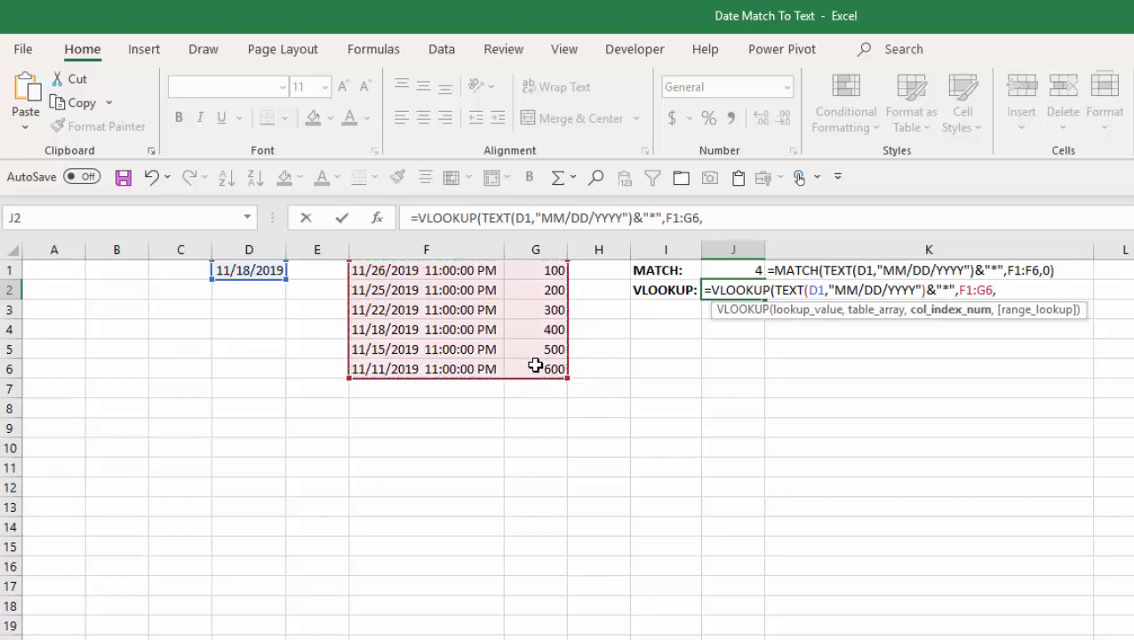
type("2,0)")
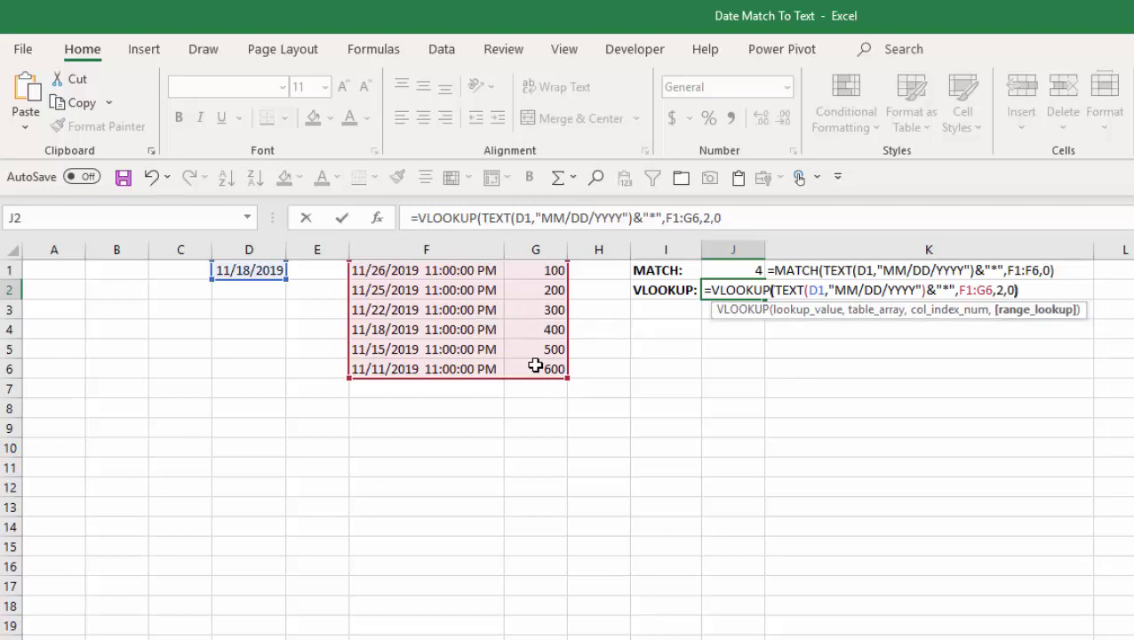
key("Return")
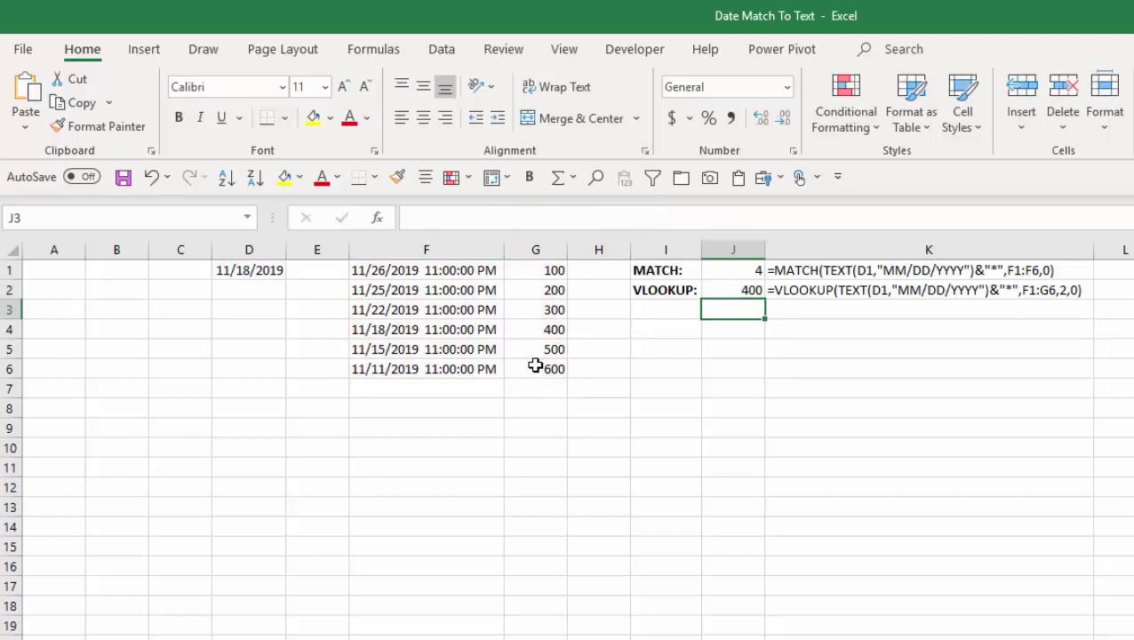
key("Up")
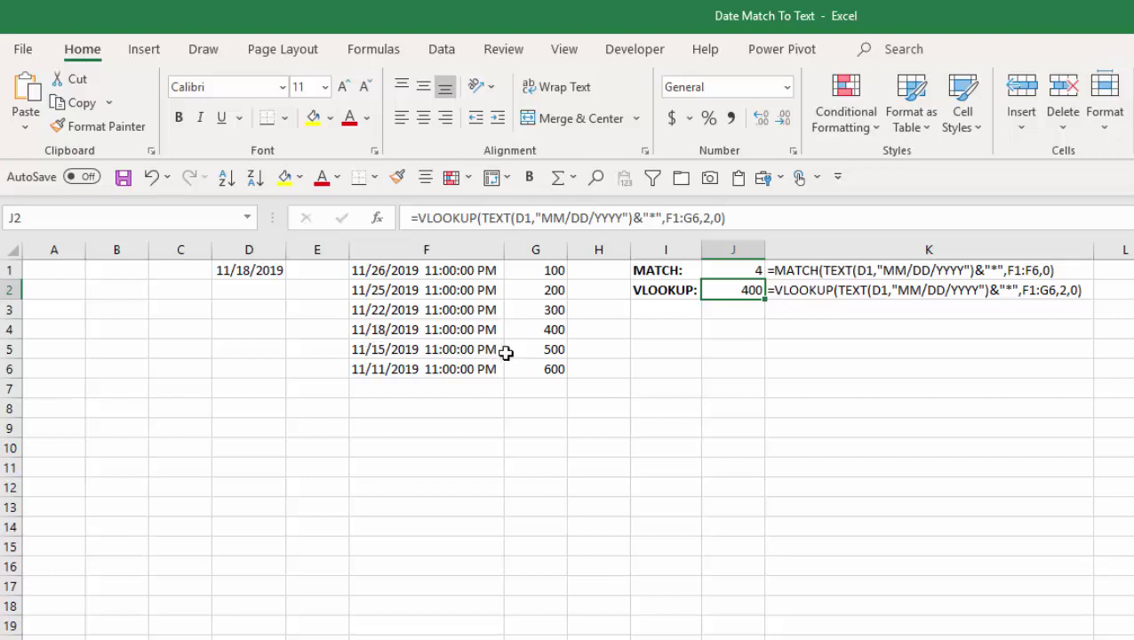
Change the lookup date in D1 to 11/25/2019 to test both lookup formulas
left_click(243, 272)
type("11/")
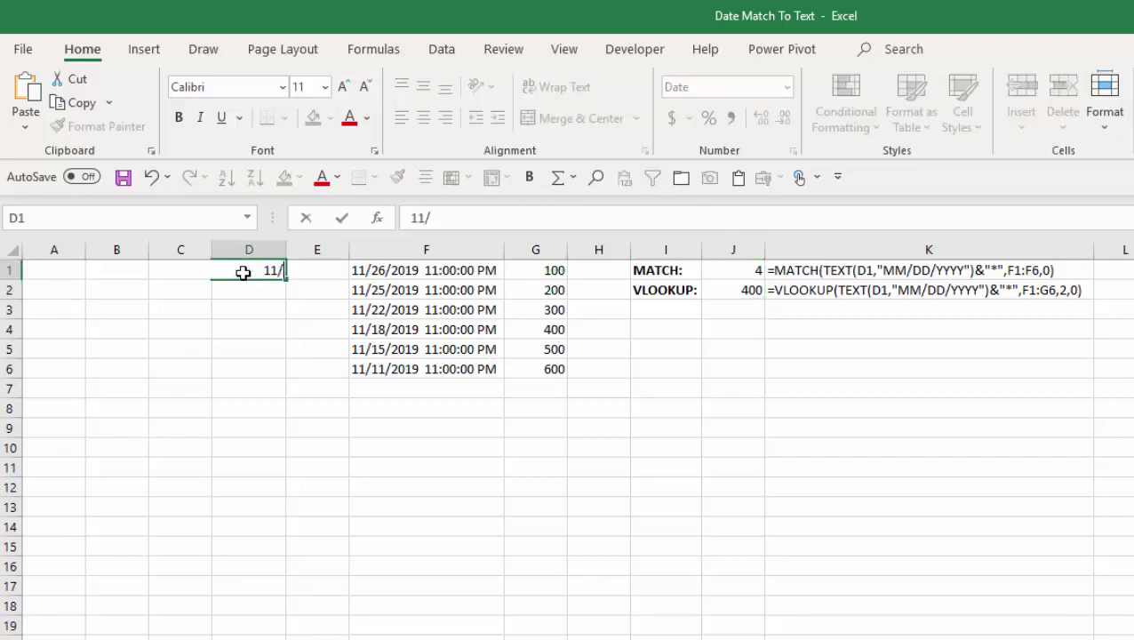
type("25/2019")
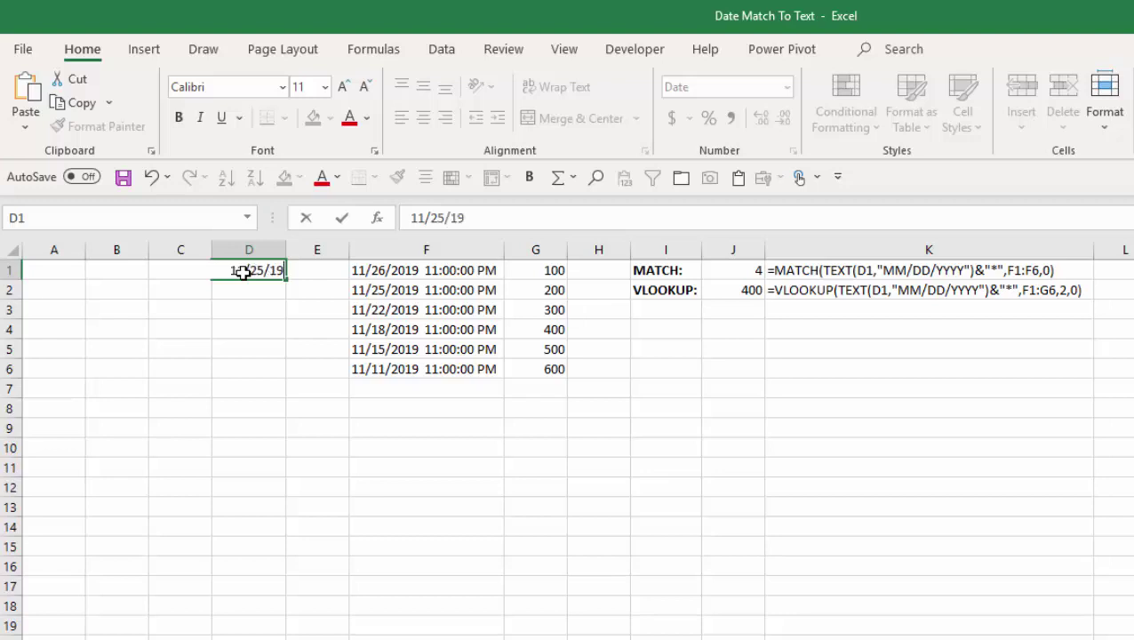
key("Return")
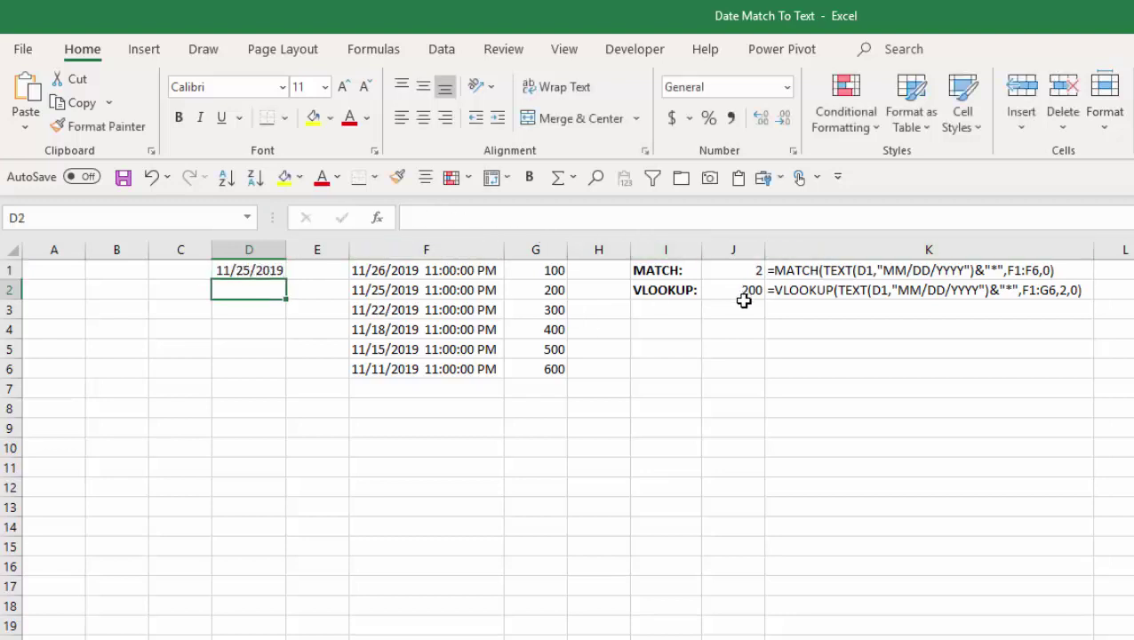